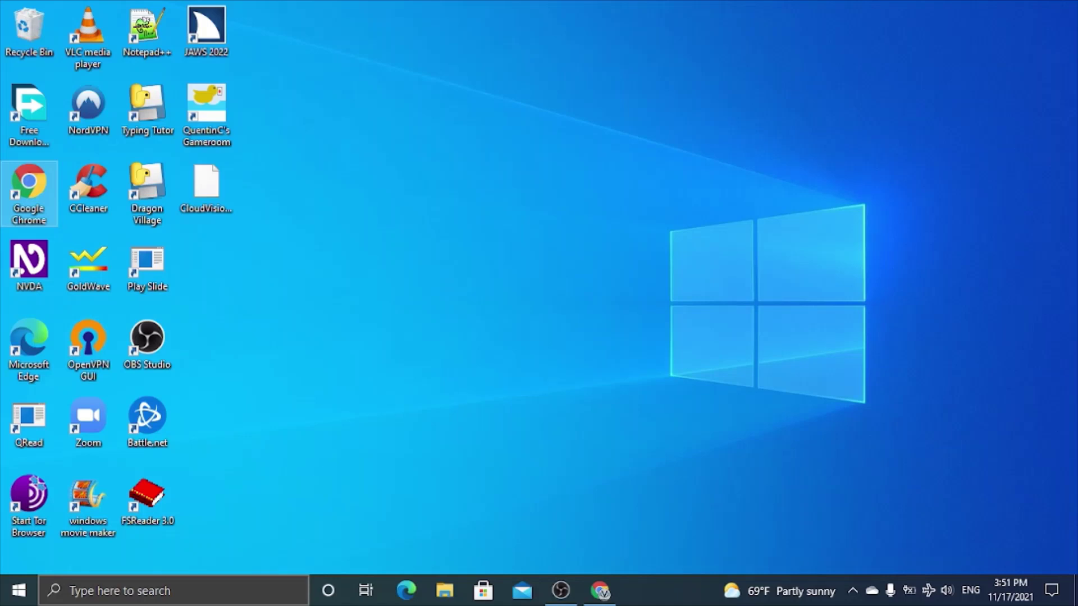
# Open NVDA's Cloud Vision settings from the Preferences submenu
pyautogui.press('Right')
pyautogui.press('Right')
pyautogui.press('Right')
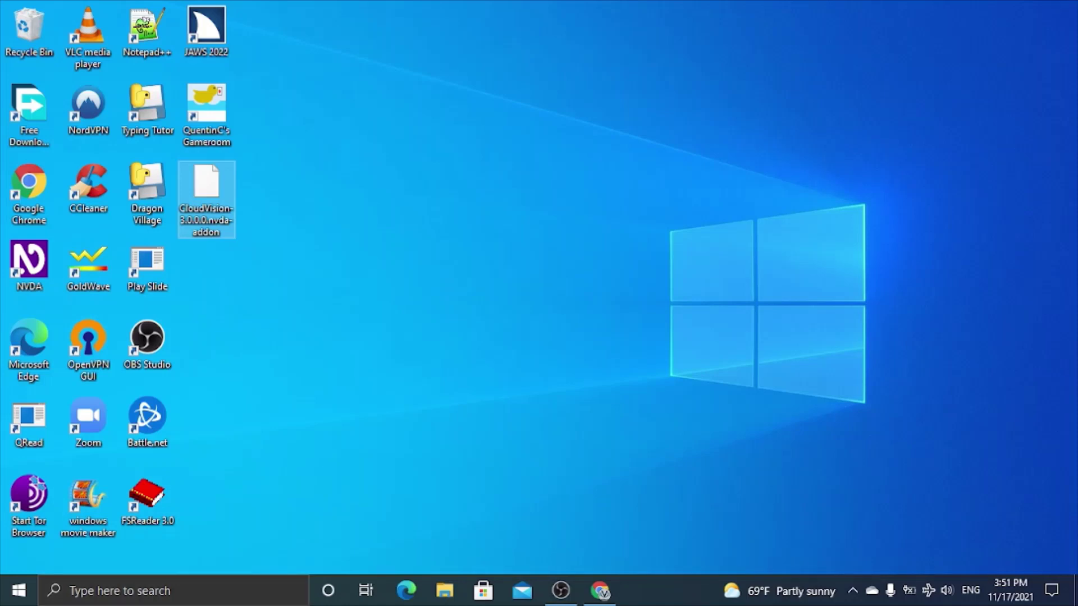
pyautogui.press('Insert+n')
pyautogui.press('Down')
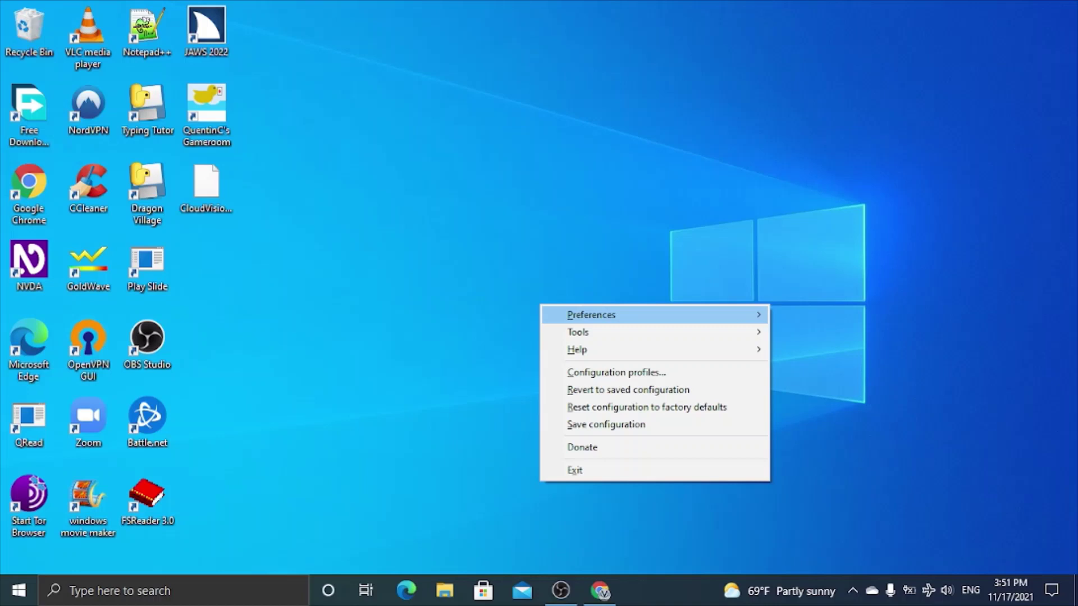
pyautogui.press('Right')
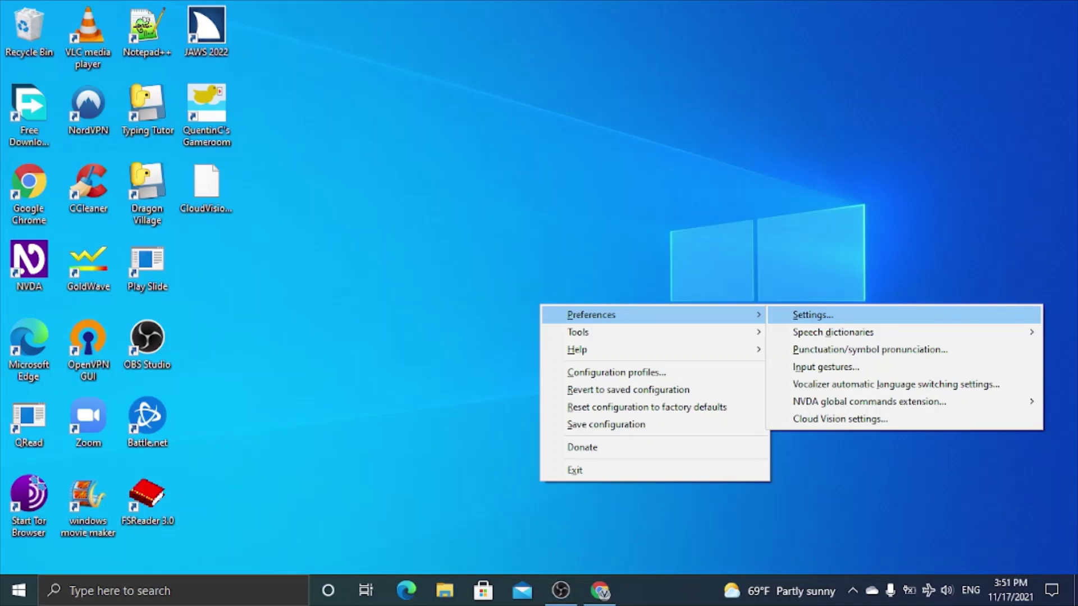
pyautogui.press('Up')
pyautogui.press('Return')
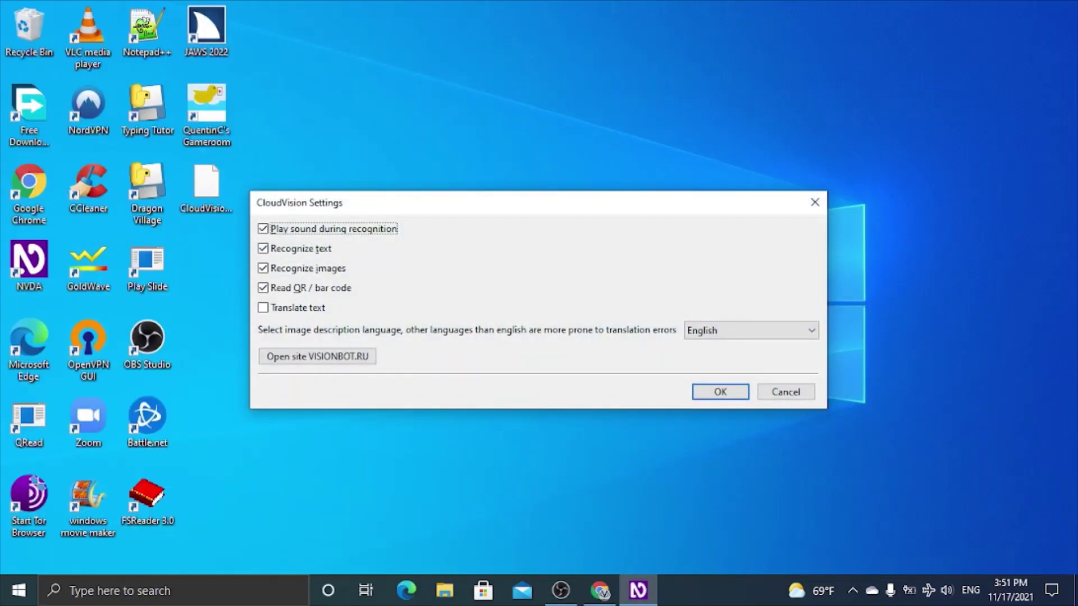
# Confirm sound, text, image and QR recognition are on, with translation off and English language
pyautogui.press('Tab')
pyautogui.hotkey('shift', 'Tab')
pyautogui.press('Tab')
pyautogui.hotkey('shift', 'Tab')
pyautogui.press('Tab')
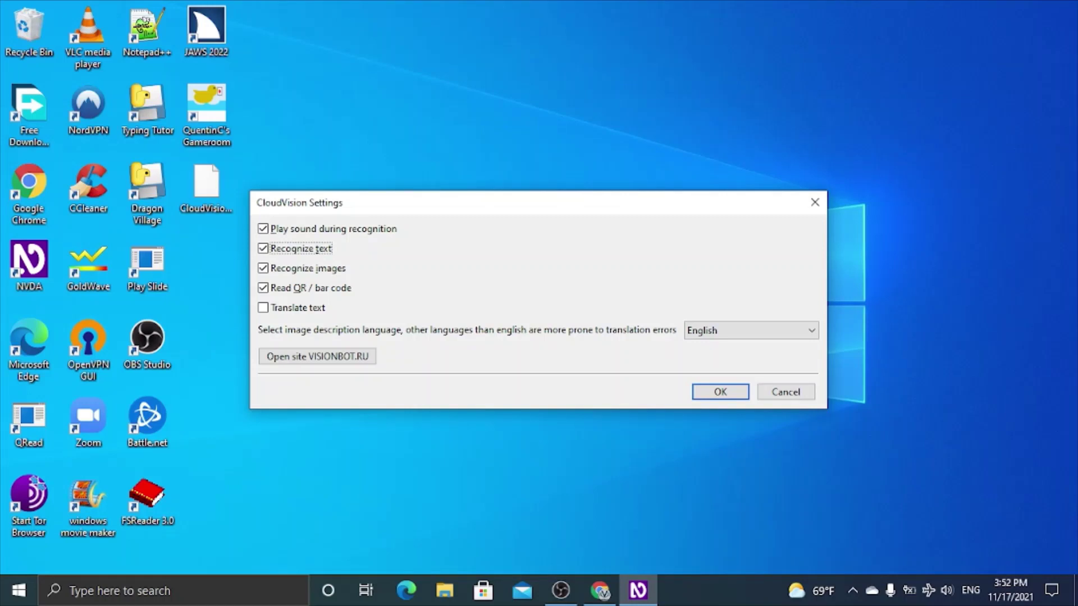
pyautogui.press('Tab')
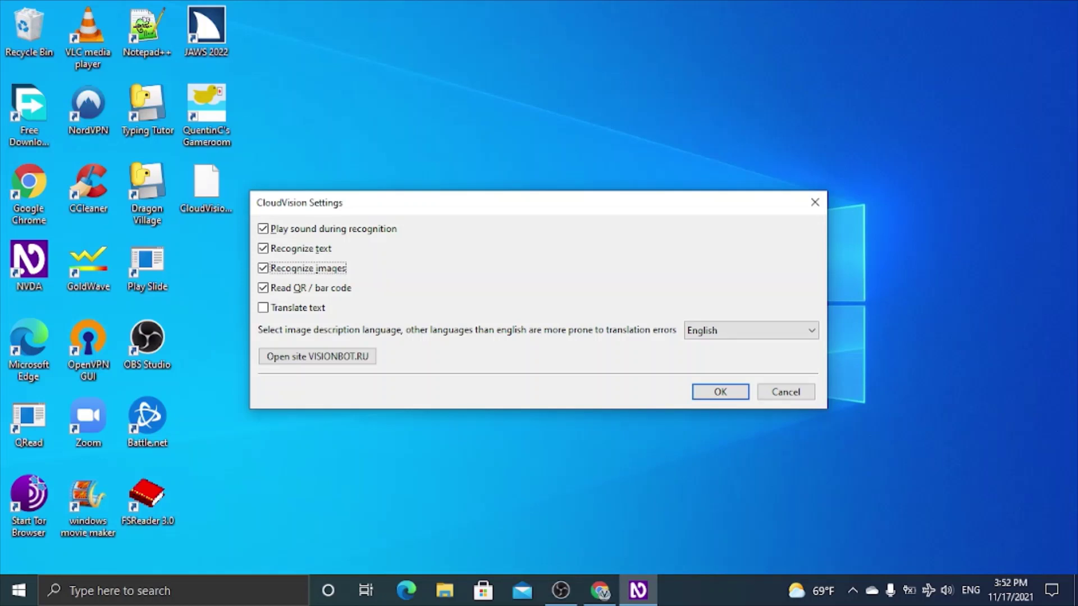
pyautogui.press('Tab')
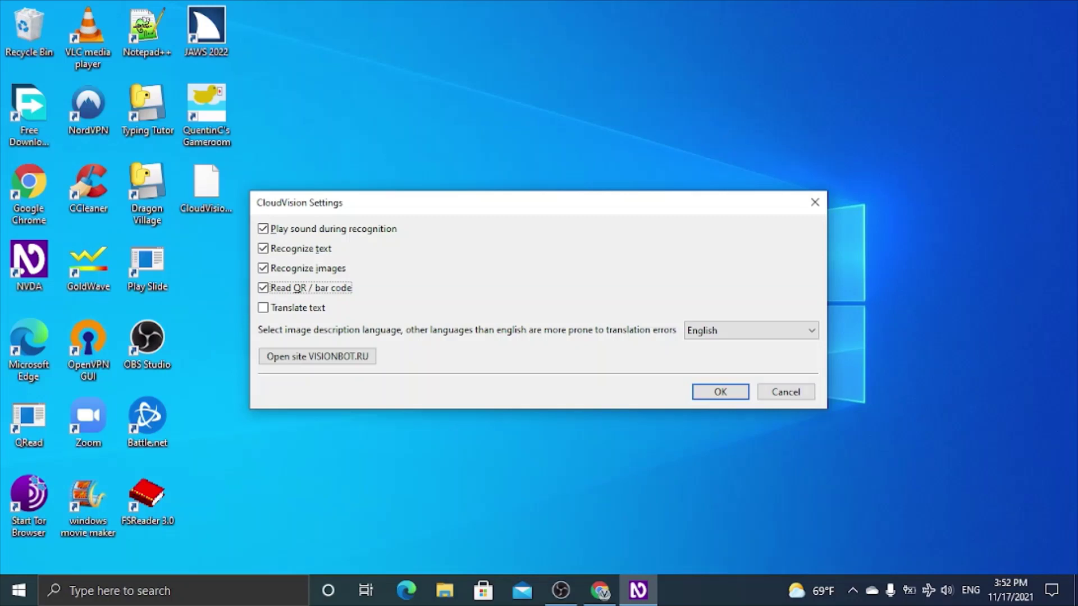
pyautogui.press('Tab')
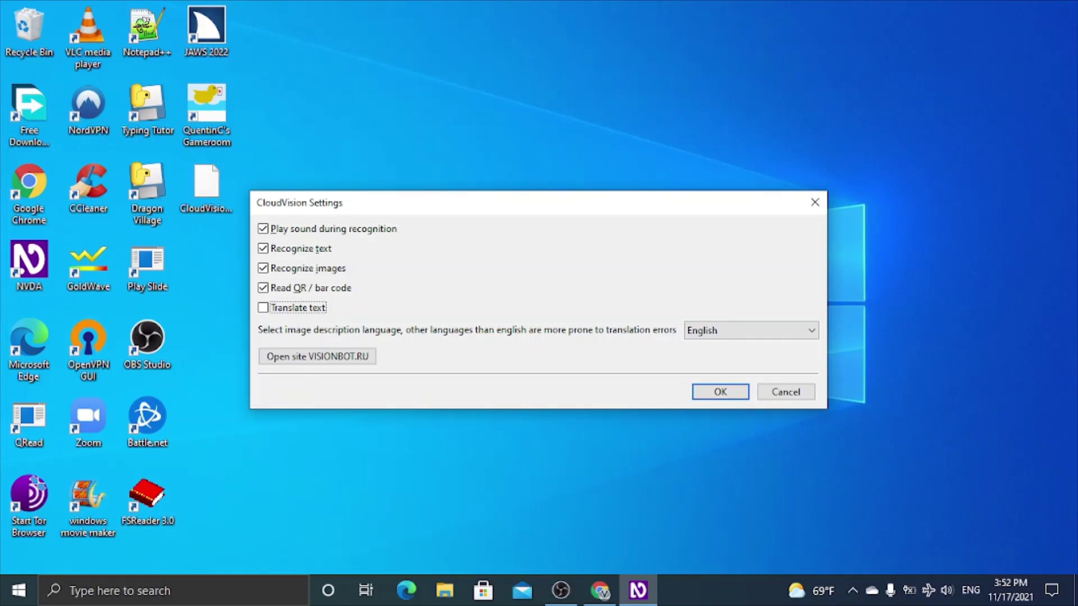
pyautogui.press('Tab')
pyautogui.press('Tab')
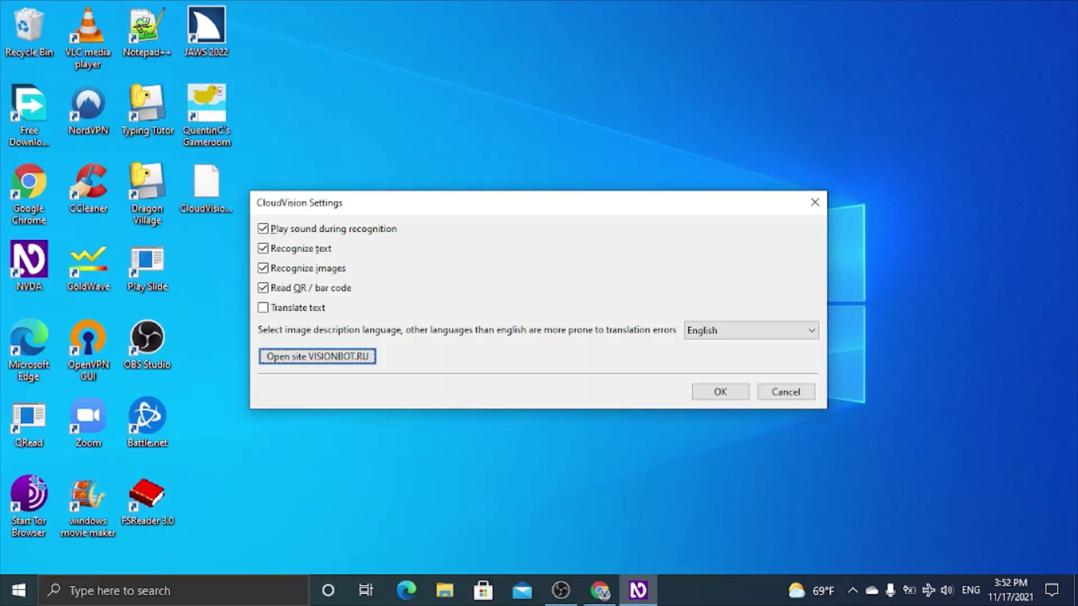
pyautogui.press('Tab')
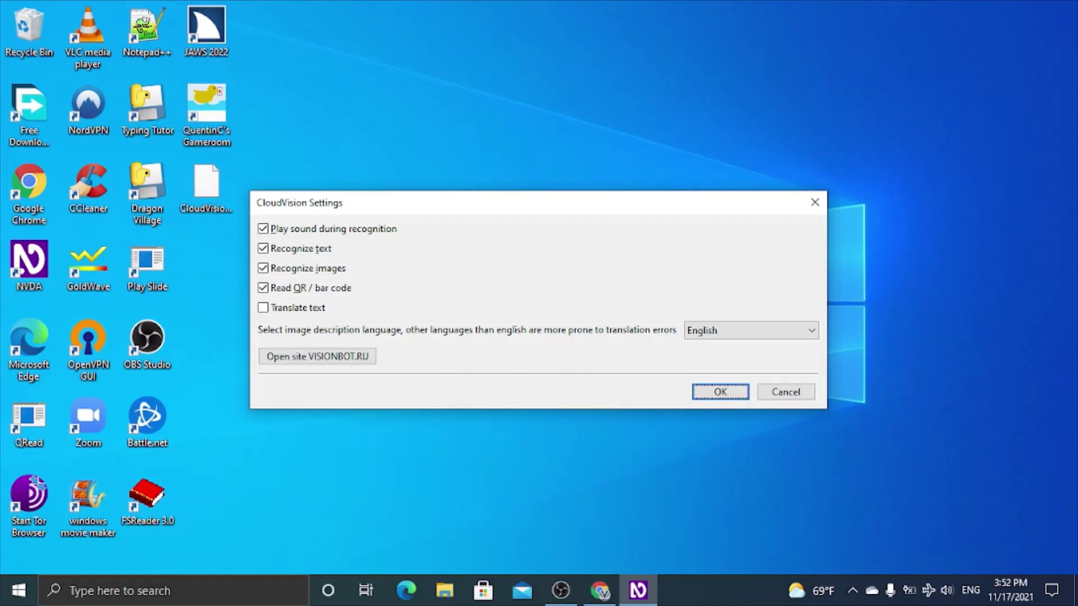
# Close Cloud Vision settings and reload hamrobazar's Help Center page for a fresh security code
pyautogui.press('Return')
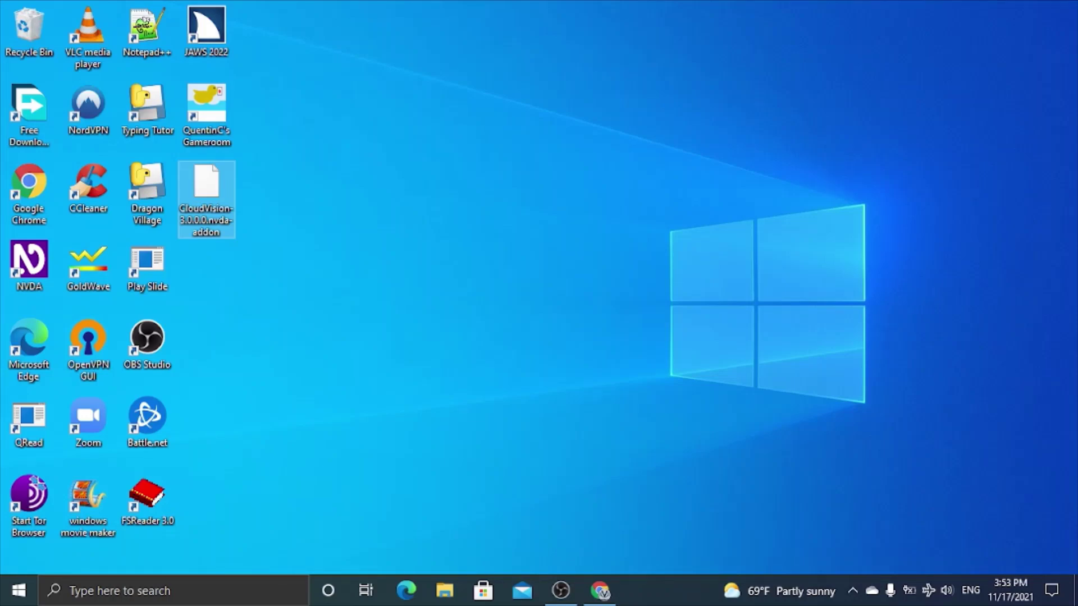
pyautogui.hotkey('alt', 'Tab')
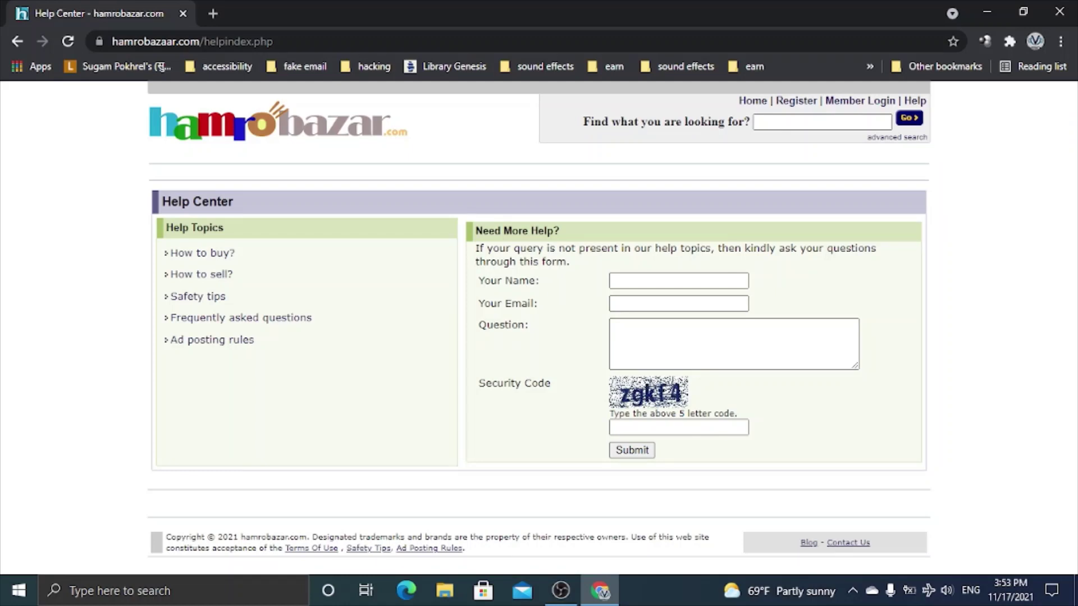
pyautogui.press('F5')
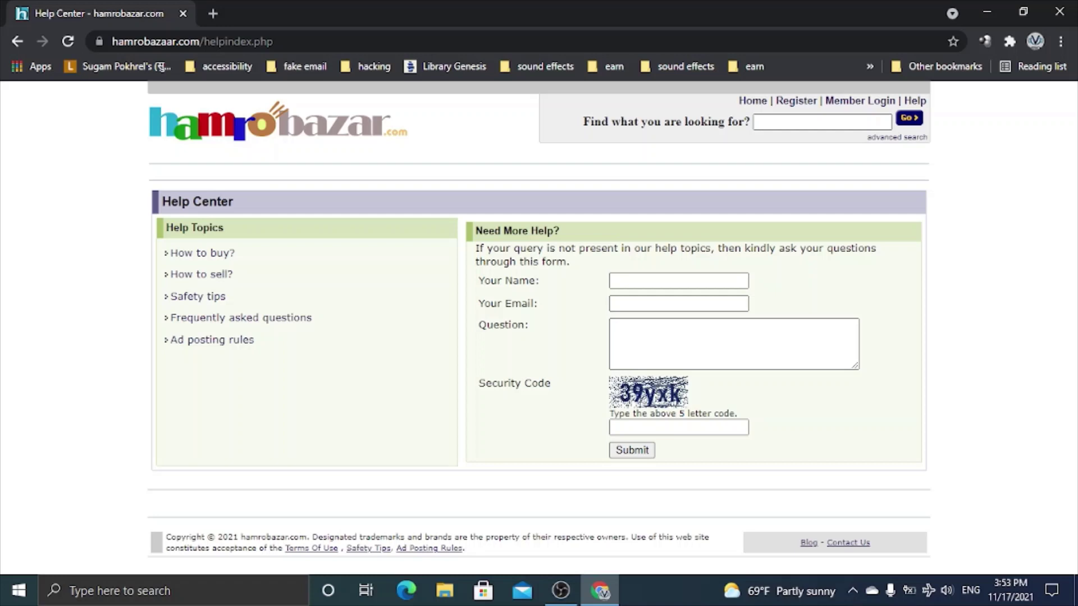
pyautogui.press('Tab')
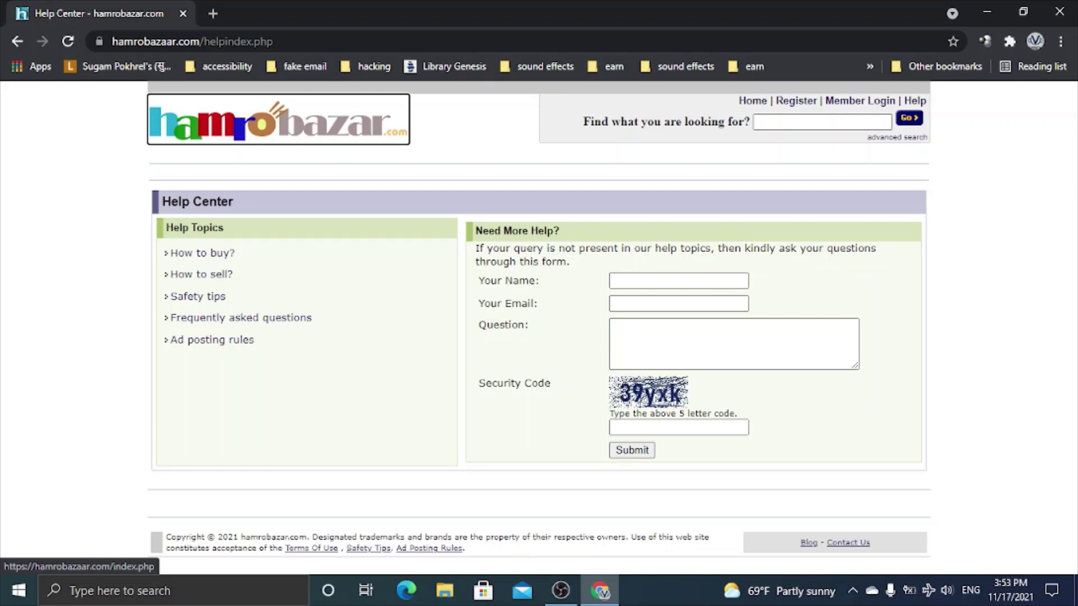
pyautogui.press('Tab')
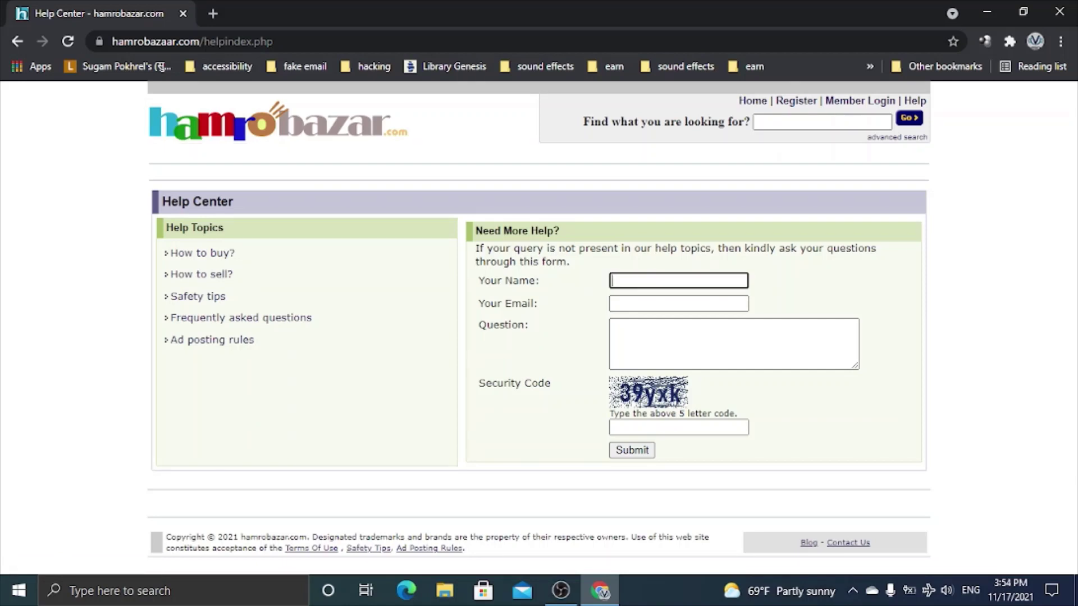
pyautogui.write('vi techabil')
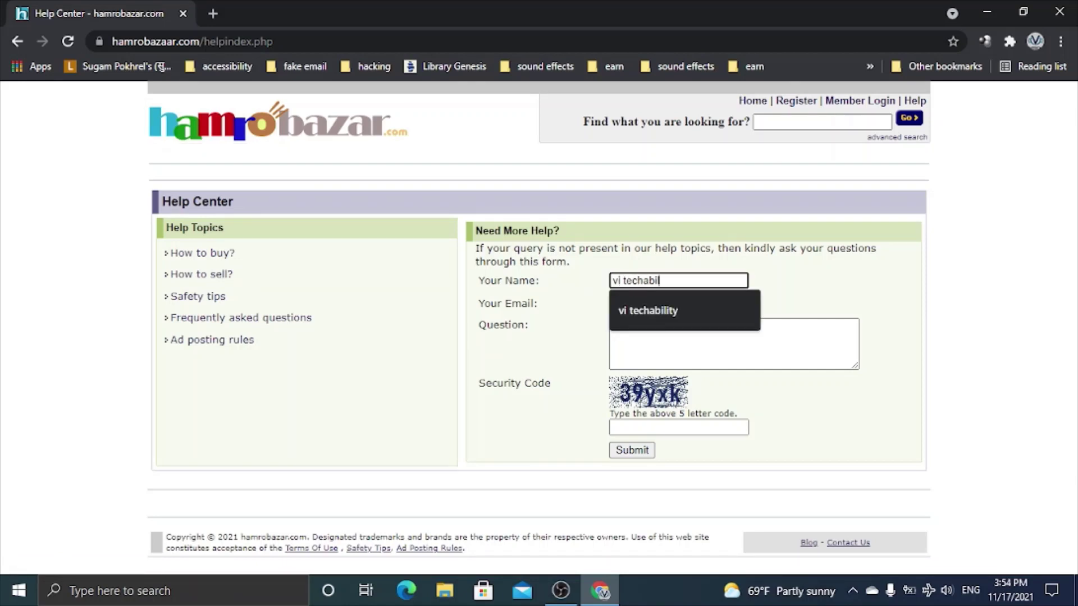
pyautogui.write('ity')
pyautogui.press('Tab')
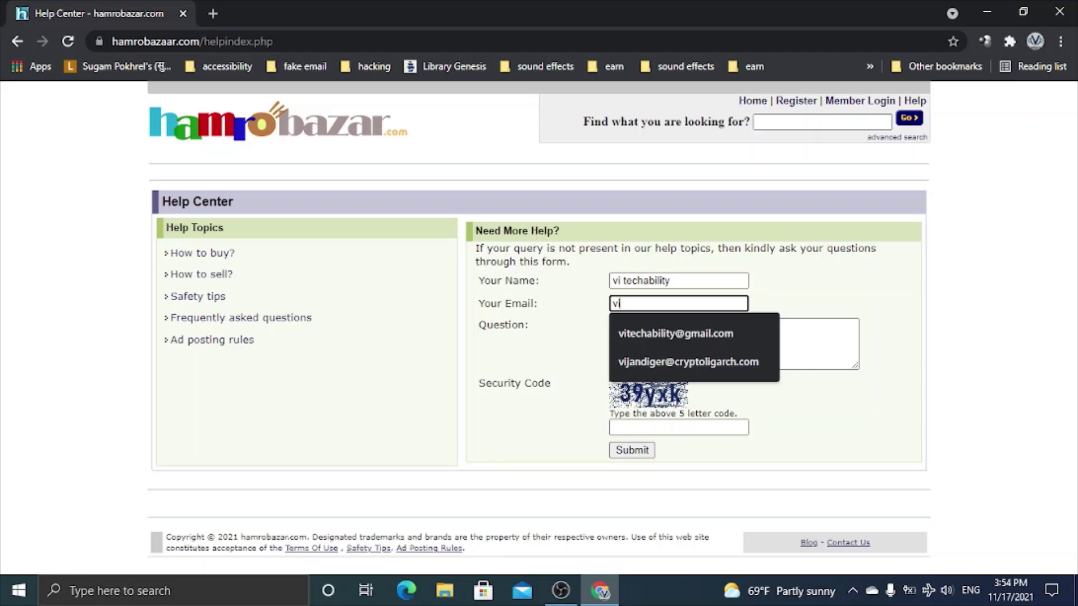
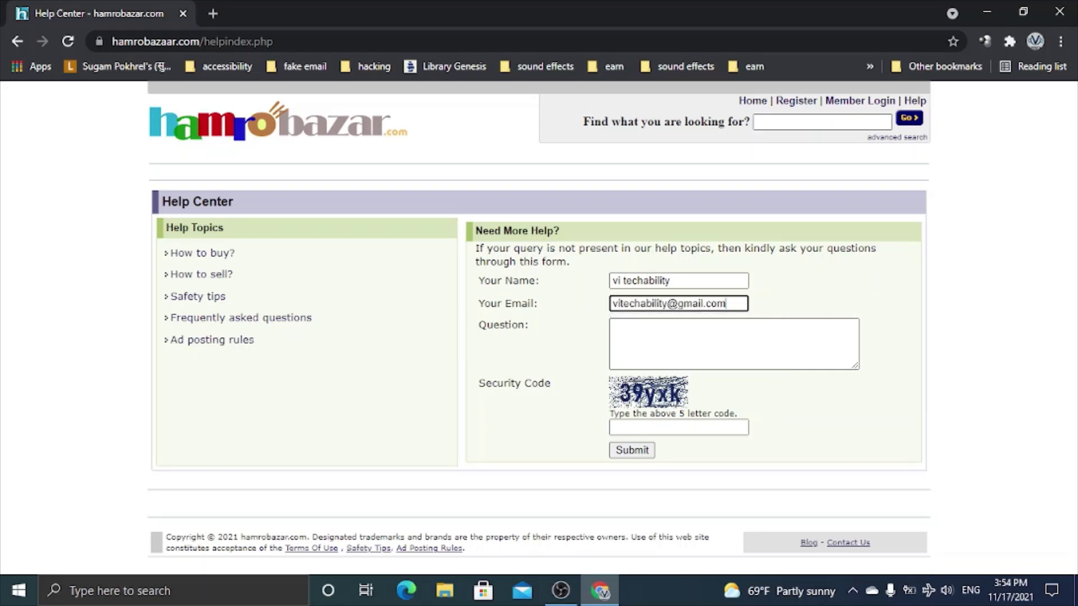
pyautogui.press('Tab')
pyautogui.write('p1ease ')
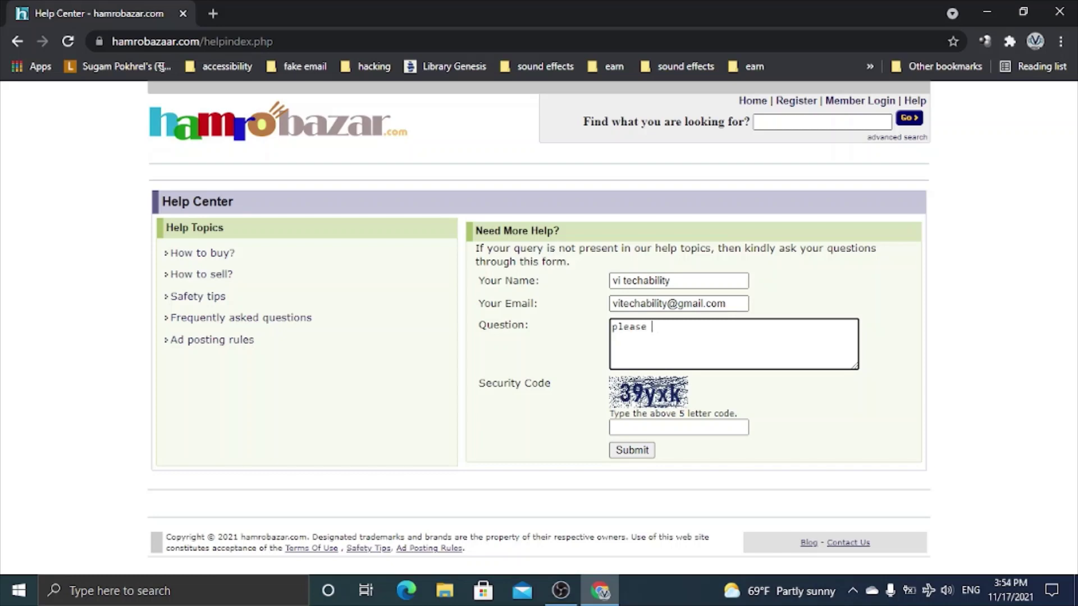
pyautogui.write('add recaptcha')
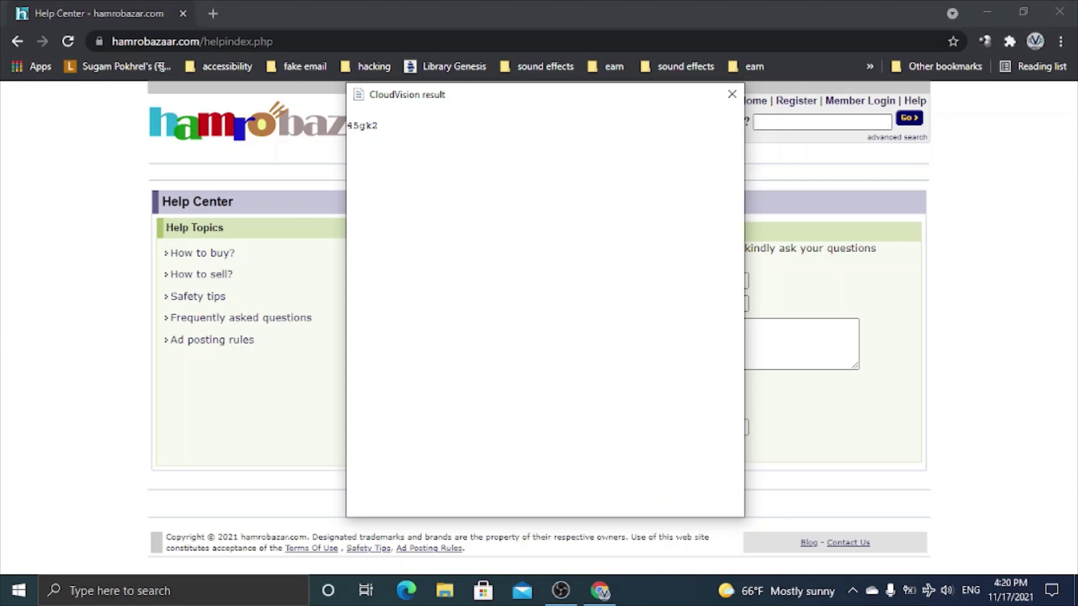
# Close the CloudVision result, enter security code 45gk2 and submit the help form
pyautogui.press('Escape')
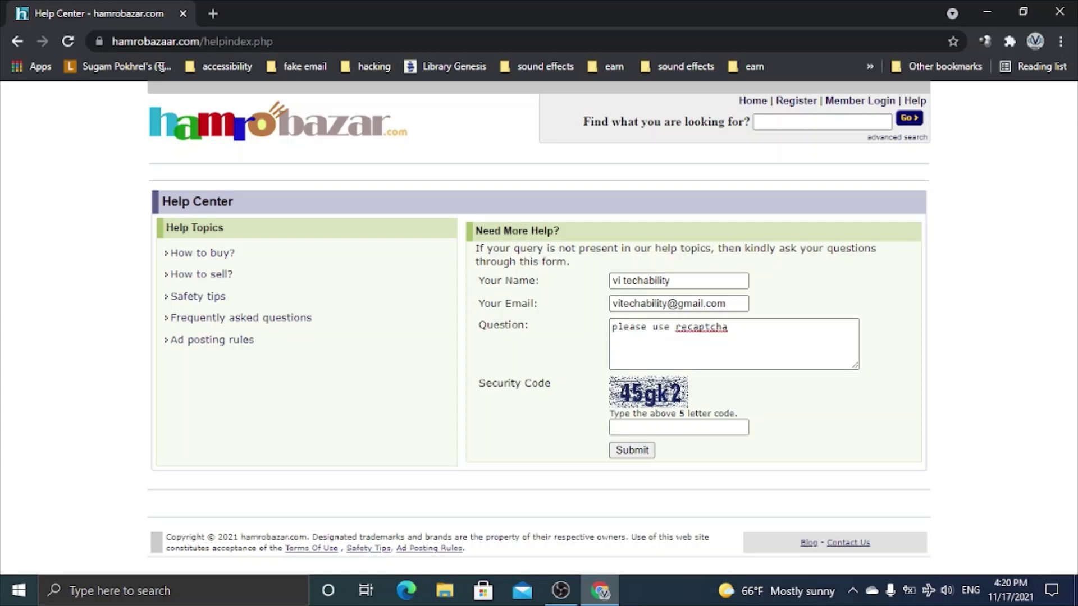
pyautogui.press('Tab')
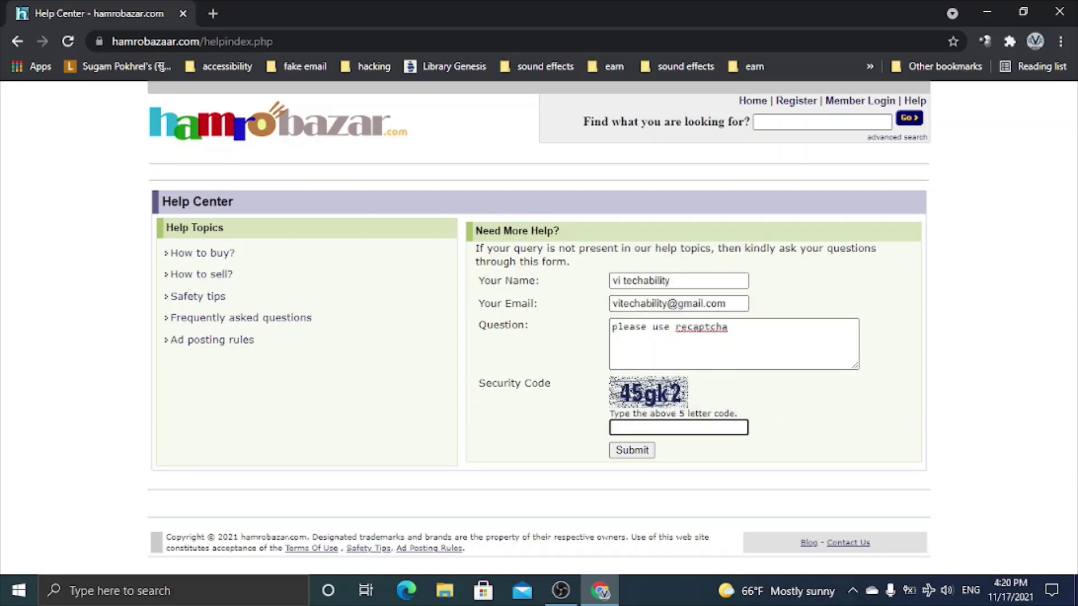
pyautogui.write('45gk2')
pyautogui.press('Tab')
pyautogui.press('Return')
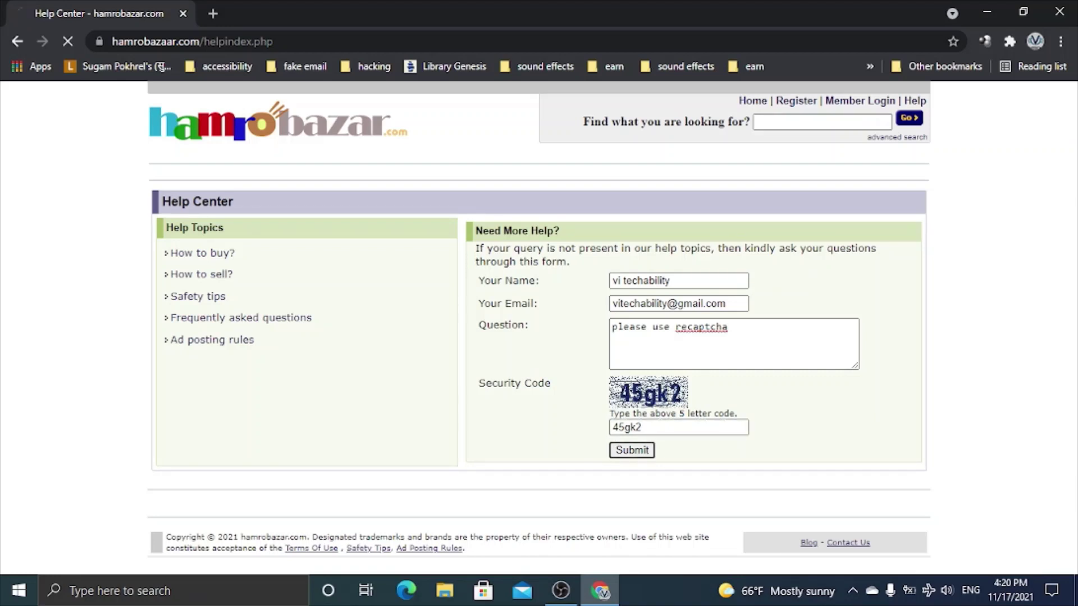